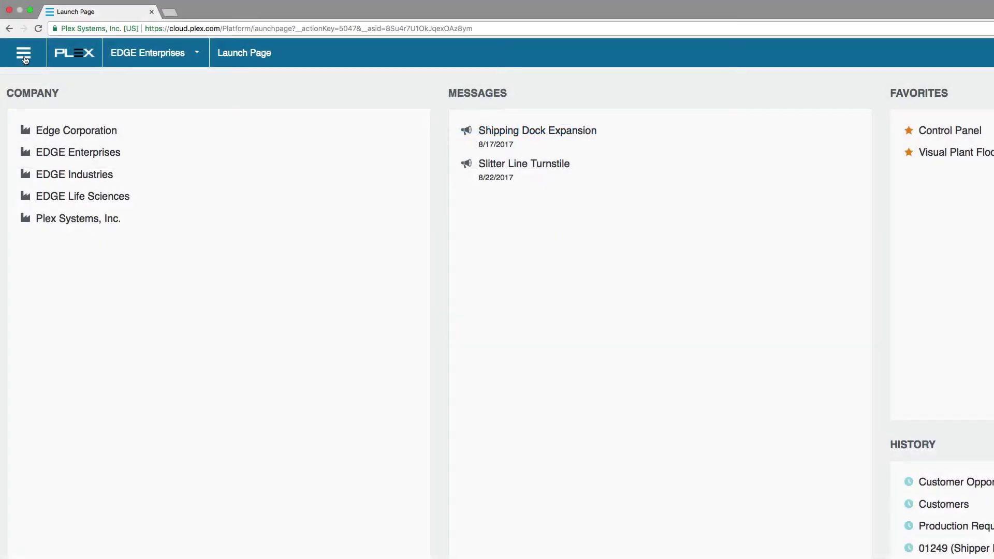
Step: Open the Customers list in Customer Master Data Management and search for customer code gm
{"action": "left_click", "coordinate": [24, 56]}
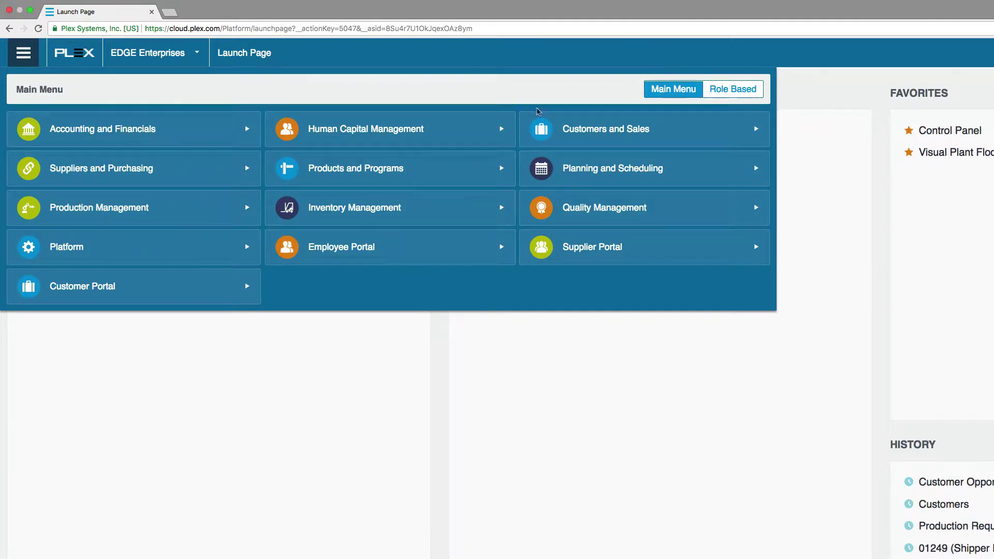
{"action": "left_click", "coordinate": [578, 130]}
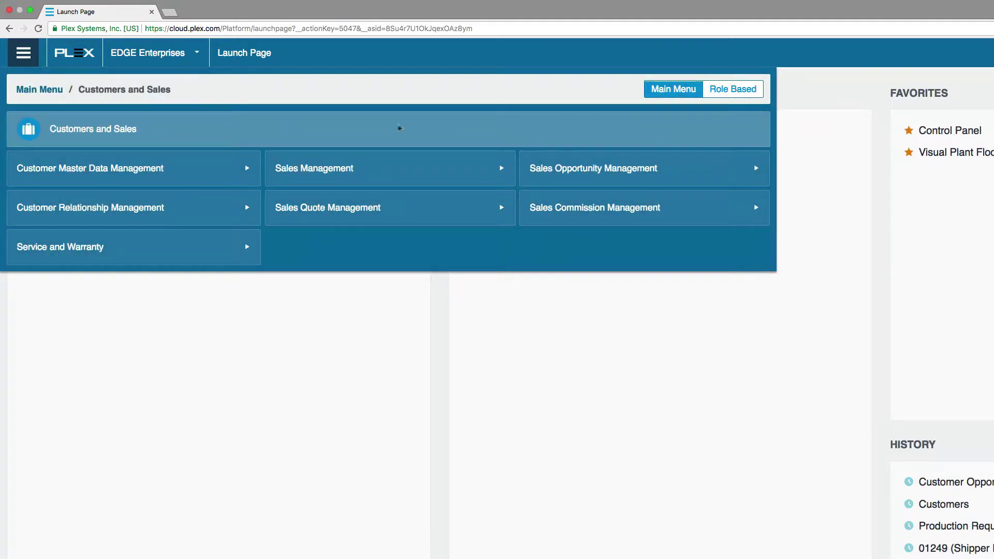
{"action": "left_click", "coordinate": [205, 171]}
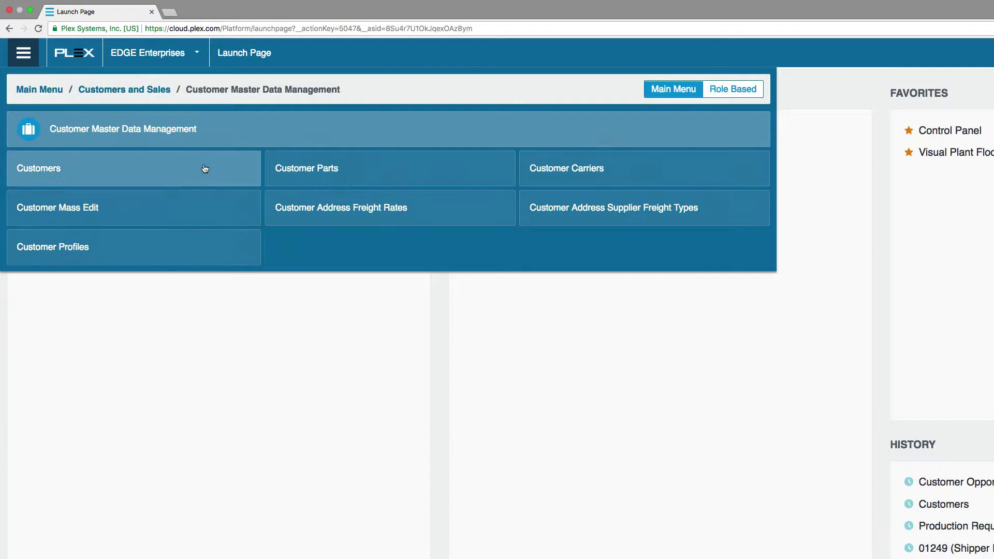
{"action": "left_click", "coordinate": [219, 170]}
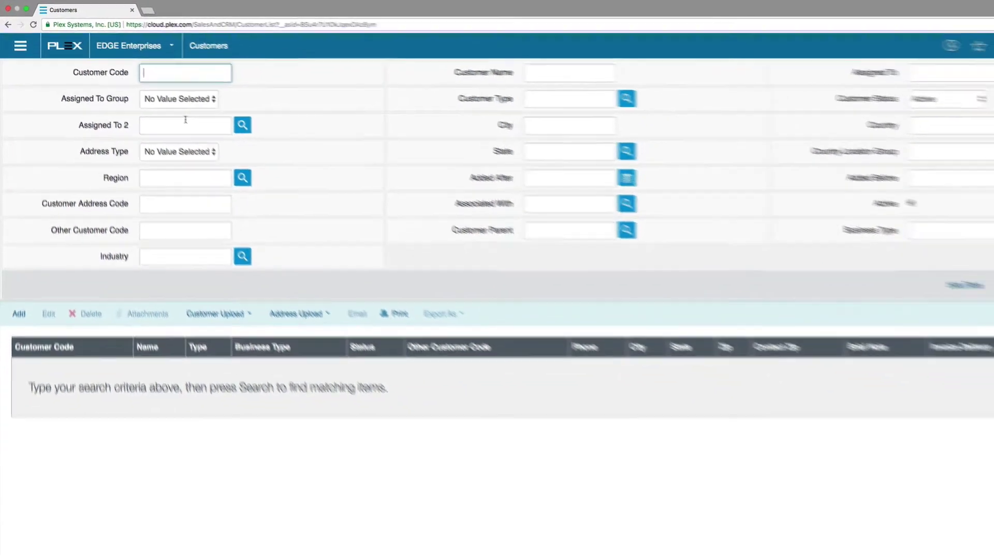
{"action": "type", "text": "gm"}
{"action": "key", "text": "Return"}
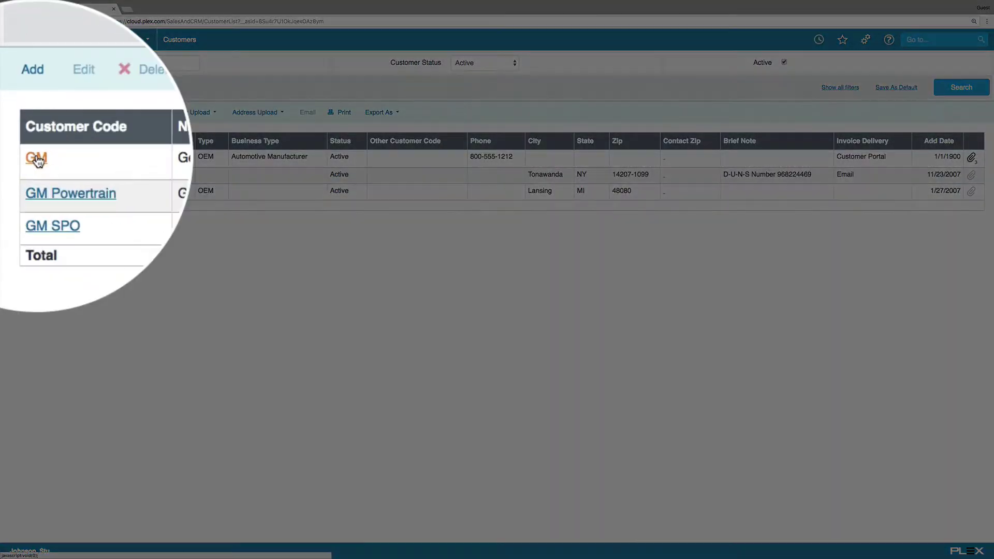
Step: Open the Customer Cockpit for GM and review its addresses, contacts and opportunities down to the meeting minutes
{"action": "left_click", "coordinate": [19, 156]}
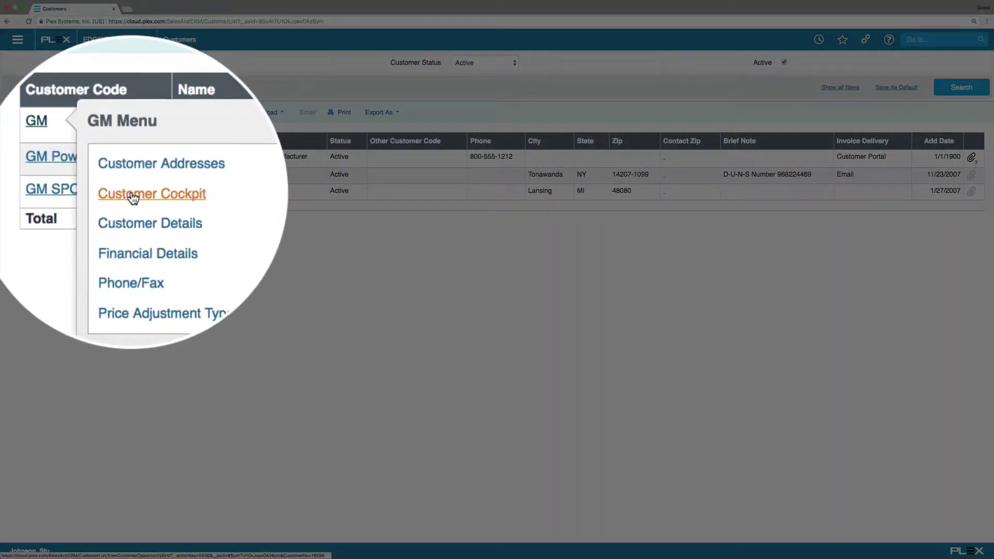
{"action": "left_click", "coordinate": [127, 195]}
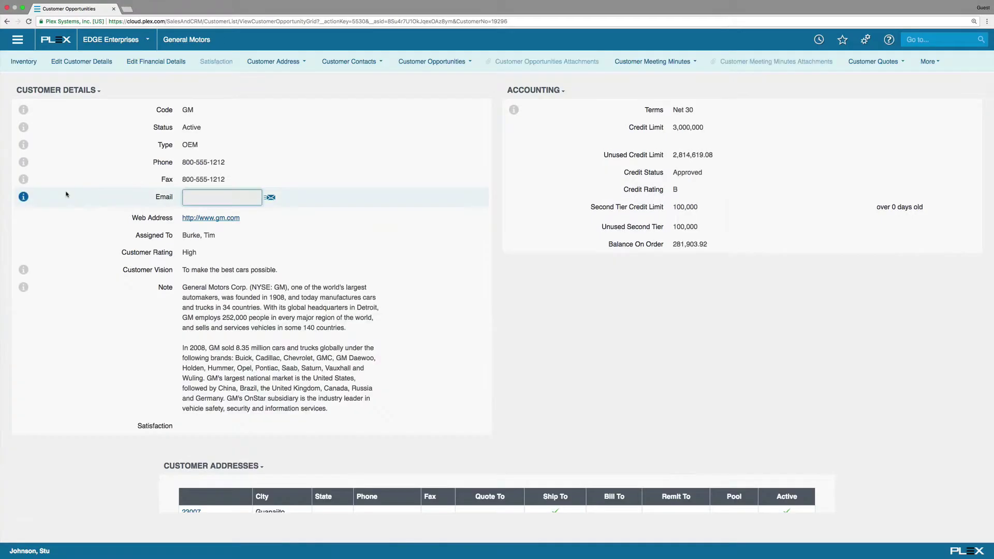
{"action": "scroll", "coordinate": [66, 195], "scroll_direction": "down", "scroll_amount": 5}
{"action": "scroll", "coordinate": [66, 195], "scroll_direction": "down", "scroll_amount": 5}
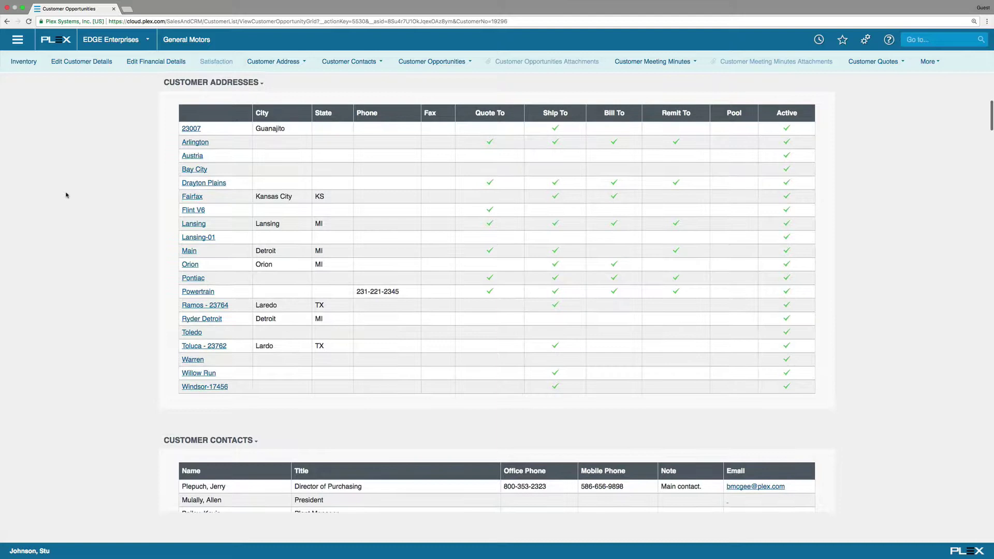
{"action": "scroll", "coordinate": [67, 195], "scroll_direction": "down", "scroll_amount": 5}
{"action": "scroll", "coordinate": [66, 195], "scroll_direction": "down", "scroll_amount": 5}
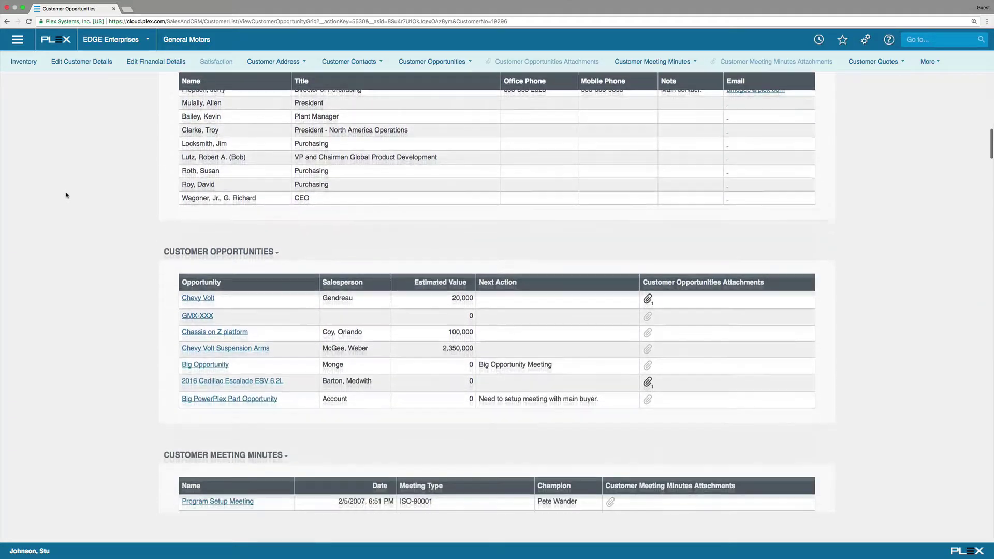
{"action": "scroll", "coordinate": [66, 195], "scroll_direction": "down", "scroll_amount": 1}
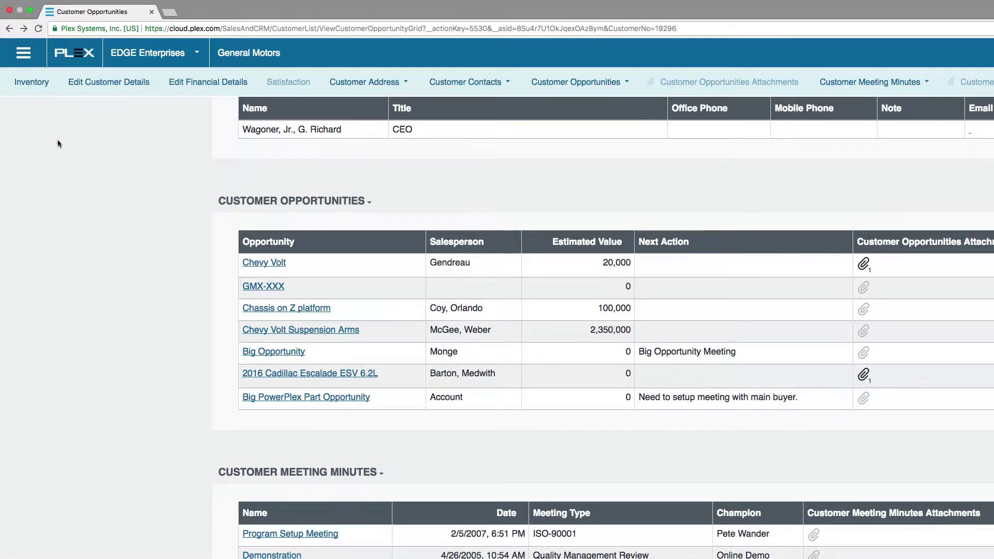
Step: Go to the EDI Log in the EDI section of the platform's Integration module
{"action": "left_click", "coordinate": [23, 52]}
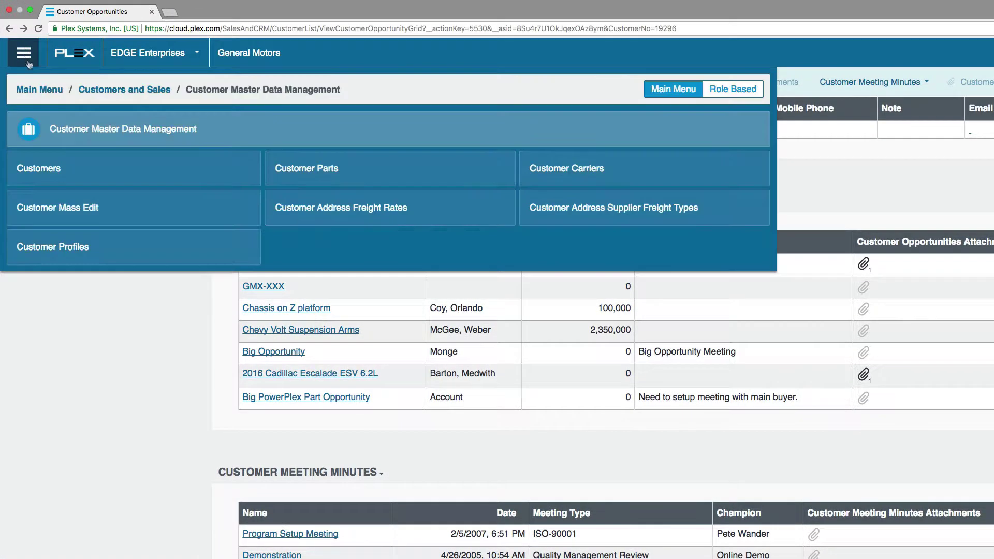
{"action": "left_click", "coordinate": [33, 90]}
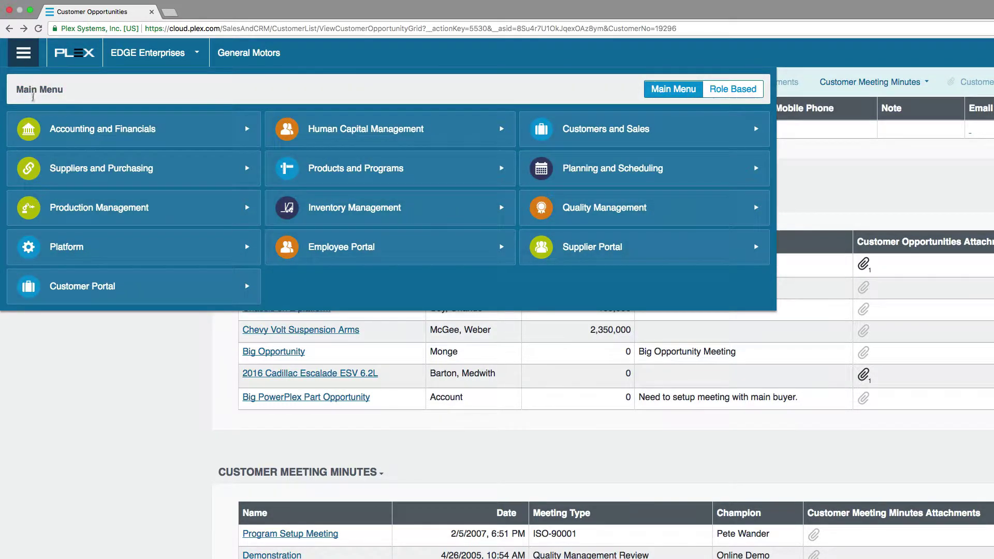
{"action": "left_click", "coordinate": [46, 247]}
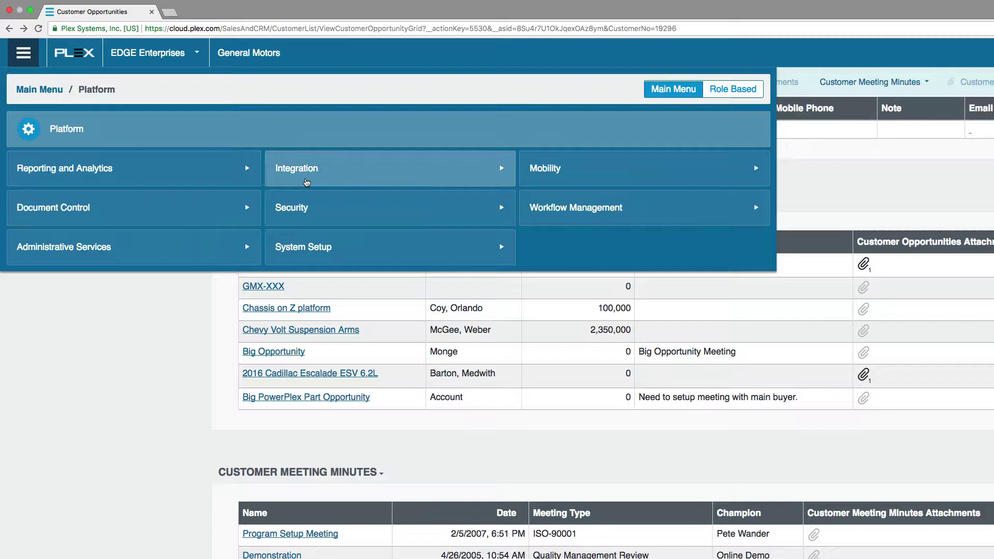
{"action": "left_click", "coordinate": [307, 182]}
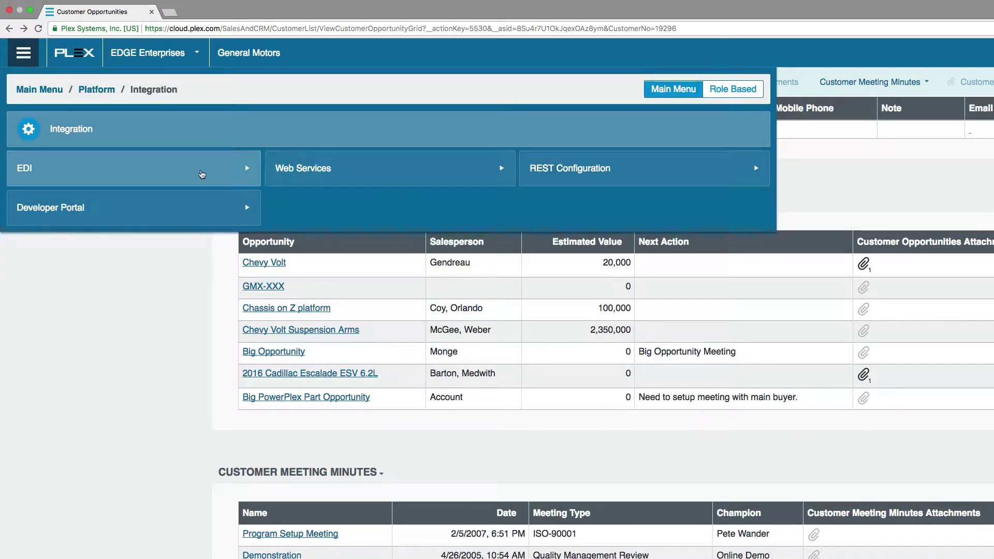
{"action": "left_click", "coordinate": [202, 173]}
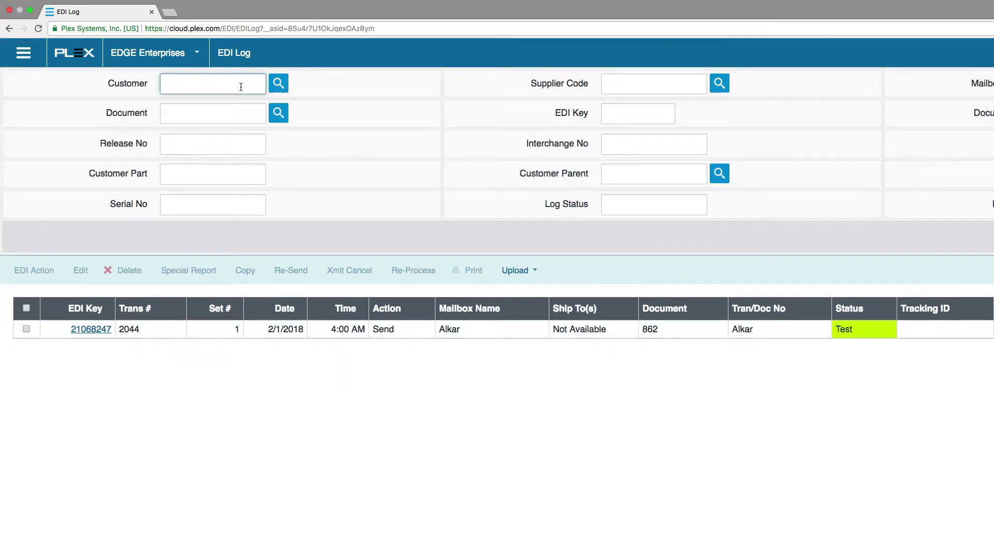
Step: Search the EDI log for customer GM with log dates 11/1/2007 - 11/1/2008 and open the 6/9/2008 transmission's details
{"action": "type", "text": "gm"}
{"action": "key", "text": "Tab"}
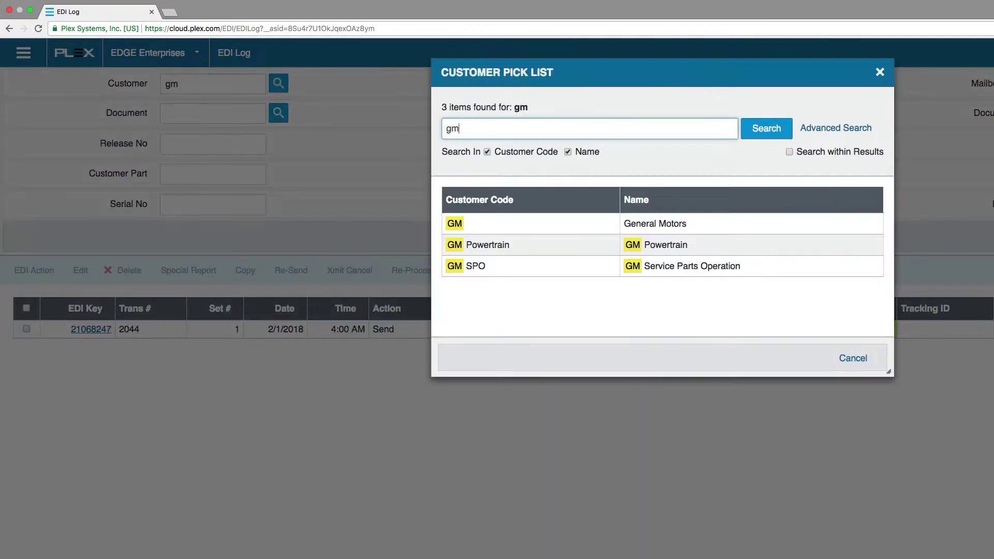
{"action": "left_click", "coordinate": [459, 226]}
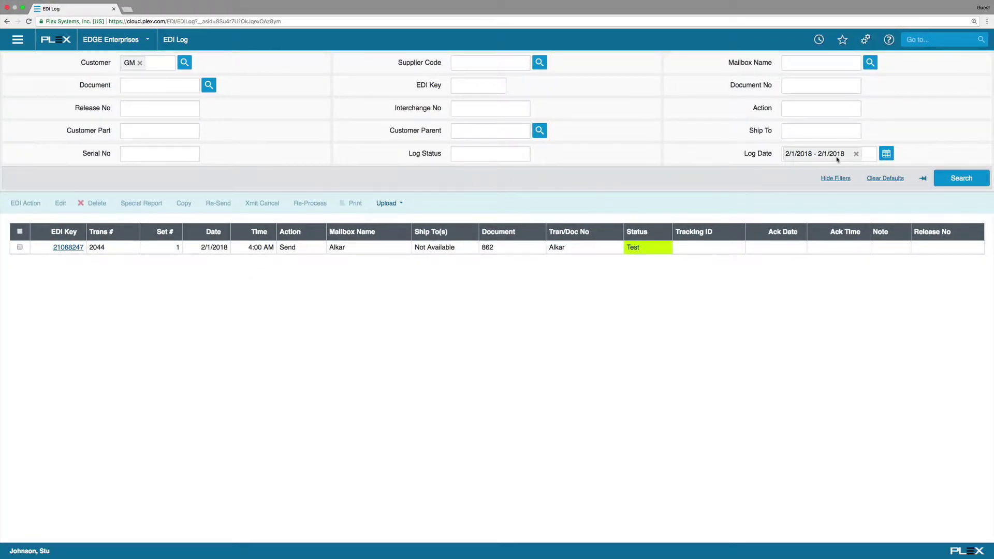
{"action": "left_click", "coordinate": [856, 155]}
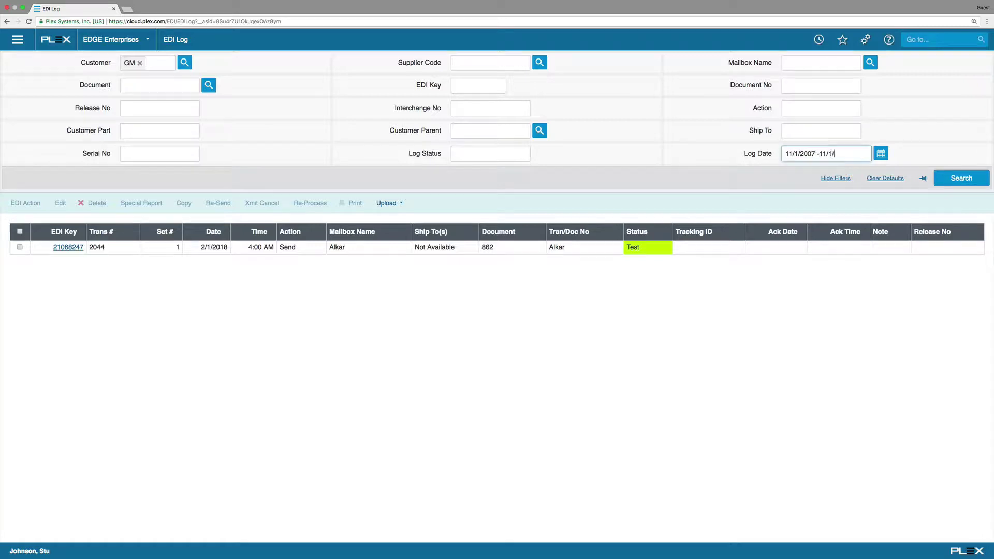
{"action": "key", "text": "Tab"}
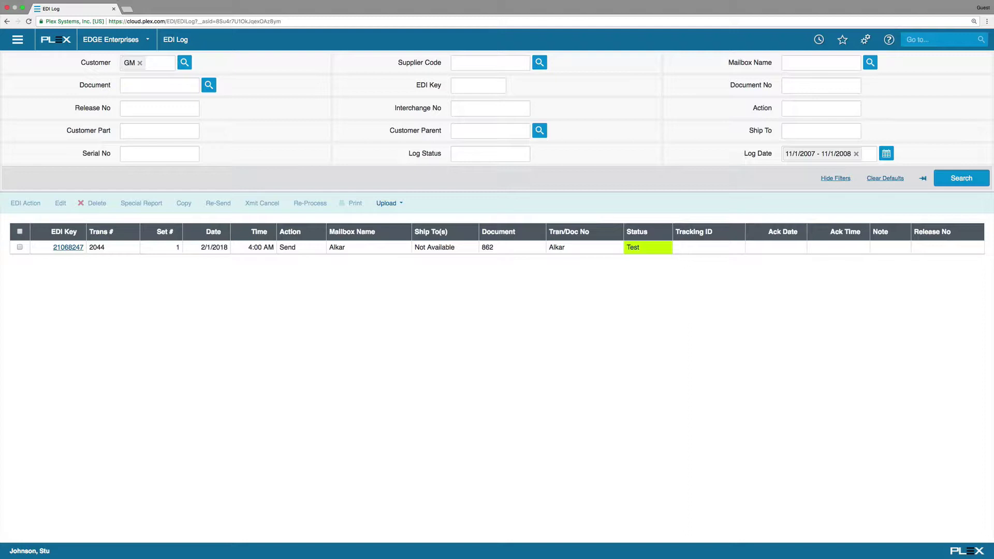
{"action": "left_click", "coordinate": [960, 181]}
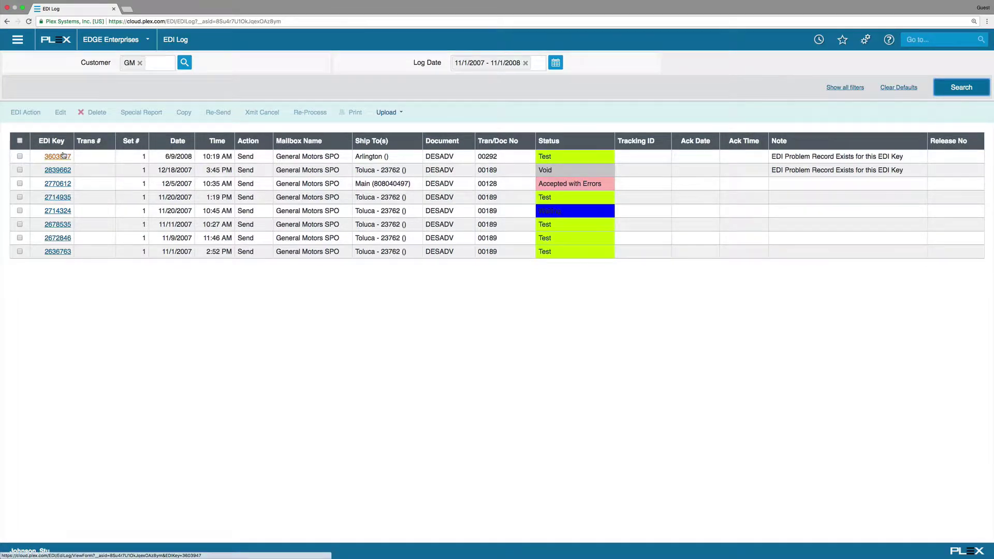
{"action": "left_click", "coordinate": [63, 156]}
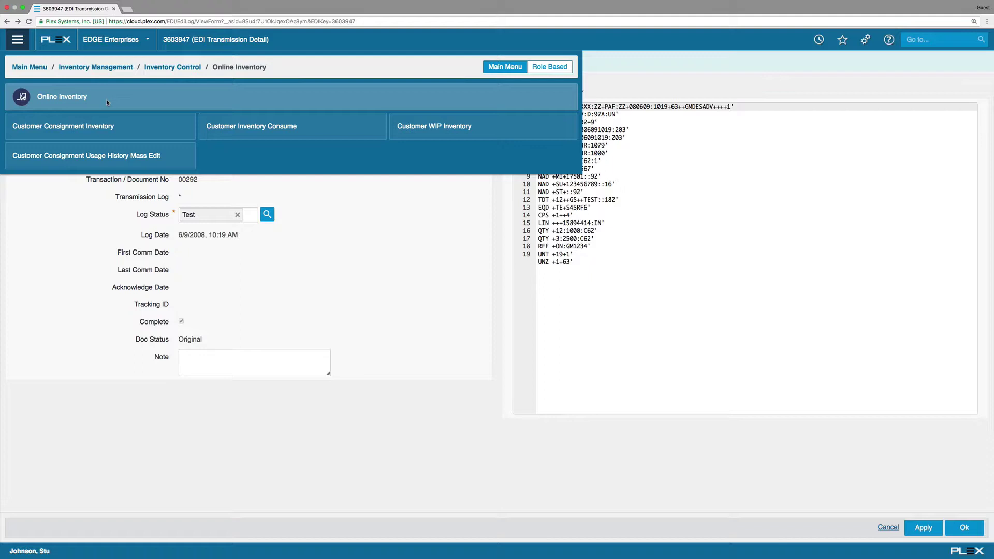
Step: List all Customer Consignment Inventory without filters and sort it by Quantity At Customer in descending order
{"action": "left_click", "coordinate": [100, 128]}
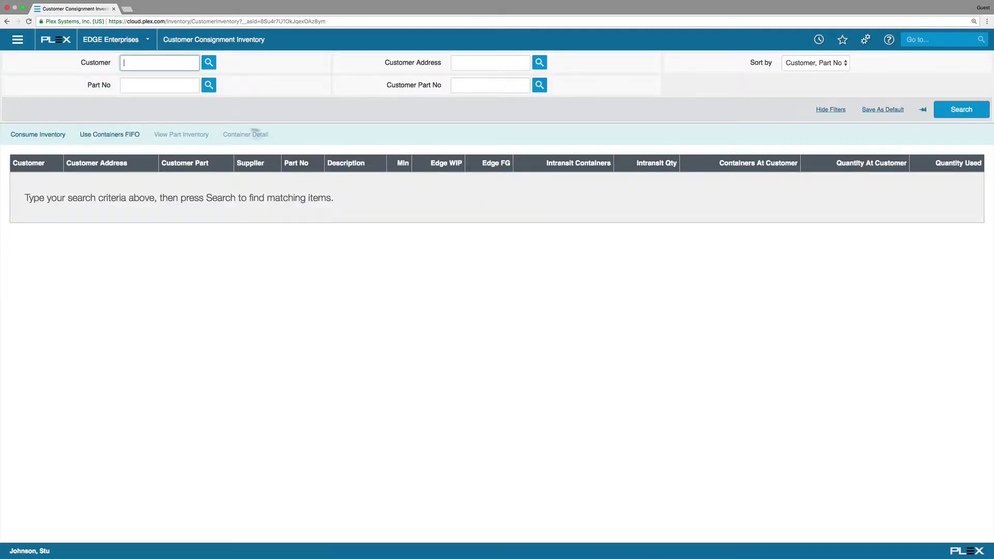
{"action": "left_click", "coordinate": [956, 115]}
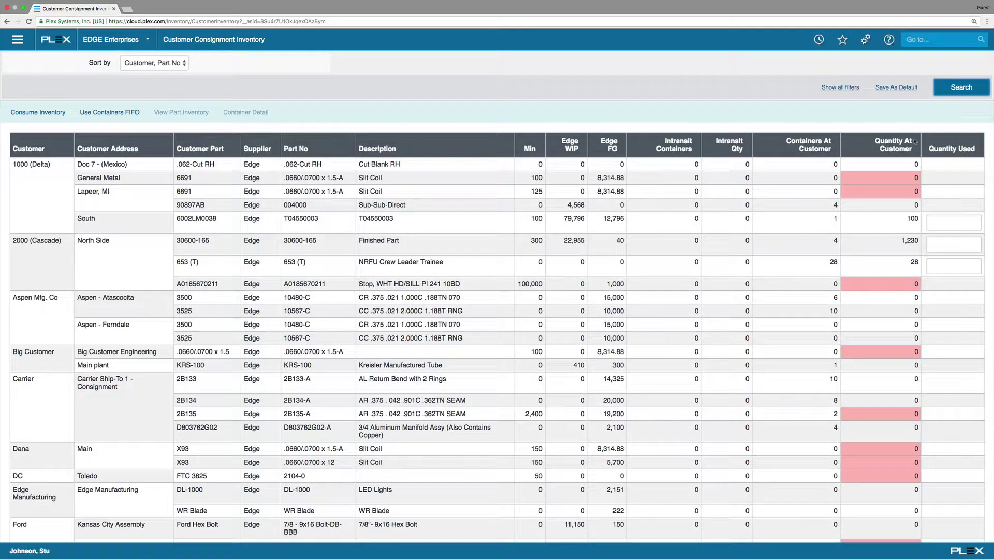
{"action": "left_click", "coordinate": [899, 147]}
{"action": "left_click", "coordinate": [898, 147]}
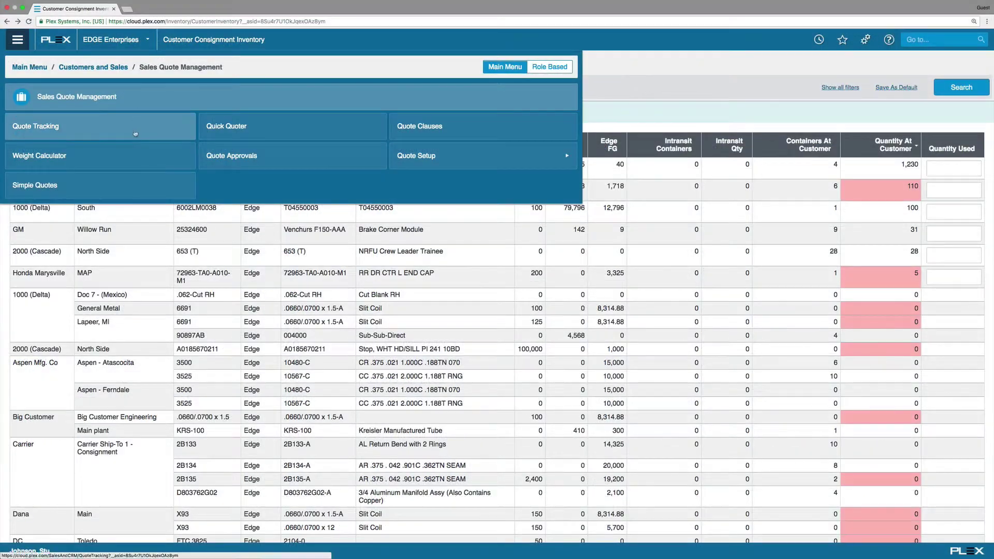
Step: Search Quote Tracking for quote number 674 and open the matching Ford quote
{"action": "left_click", "coordinate": [137, 131]}
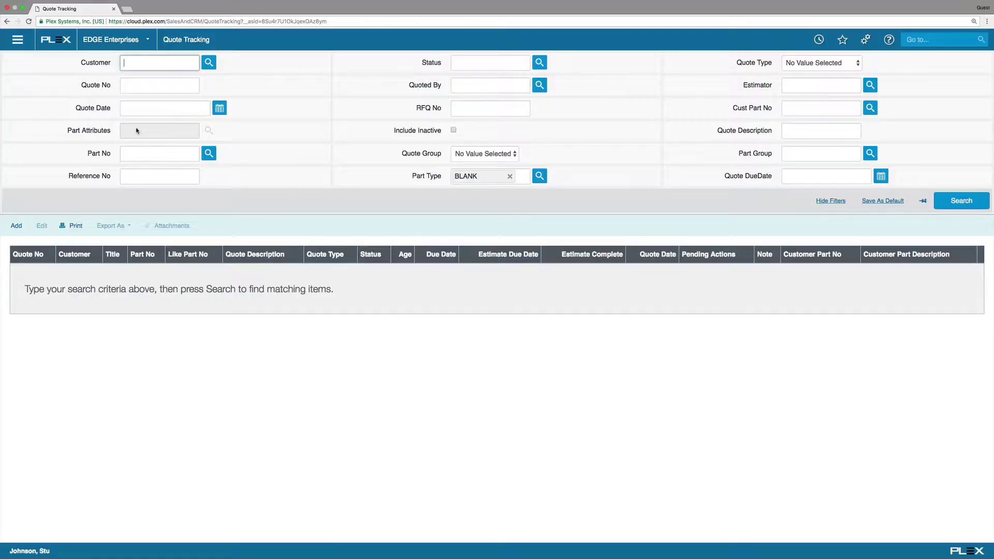
{"action": "left_click", "coordinate": [150, 87]}
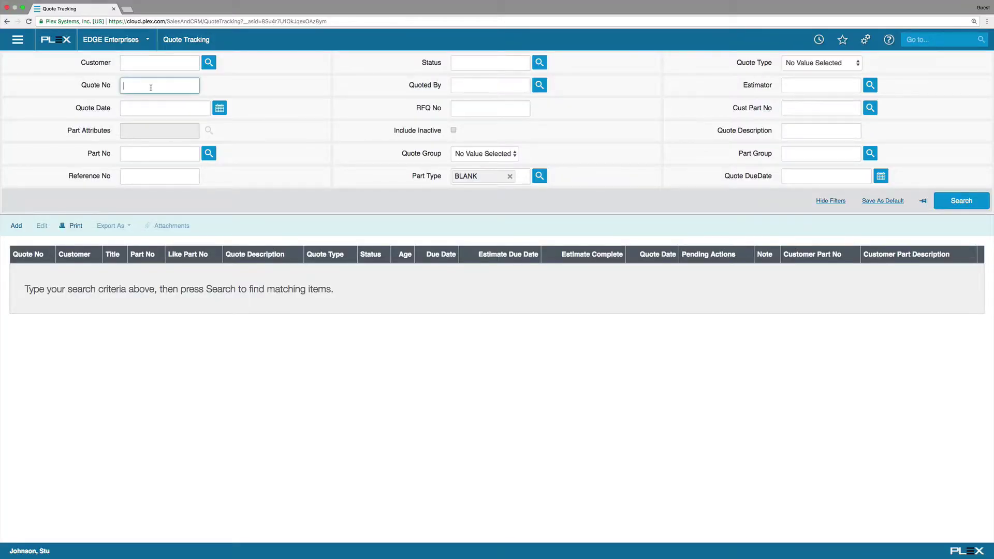
{"action": "key", "text": "Return"}
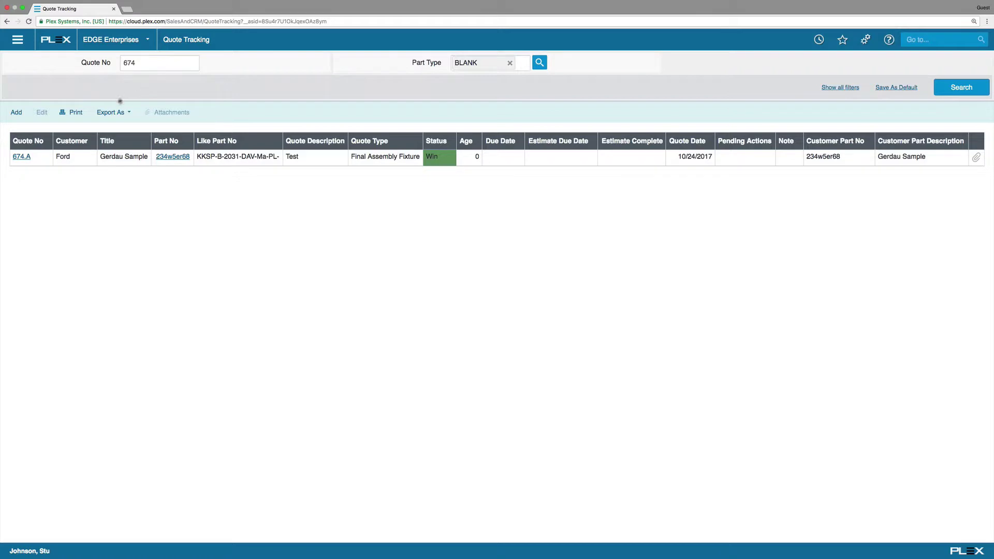
{"action": "left_click", "coordinate": [18, 157]}
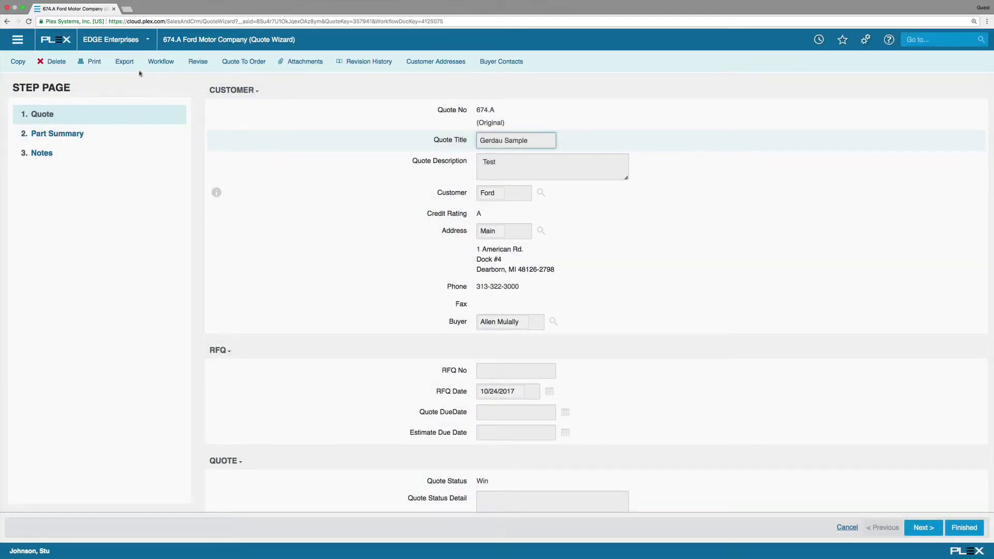
Step: Open the quote's workflow and sort its steps by Step Description in descending order
{"action": "left_click", "coordinate": [152, 63]}
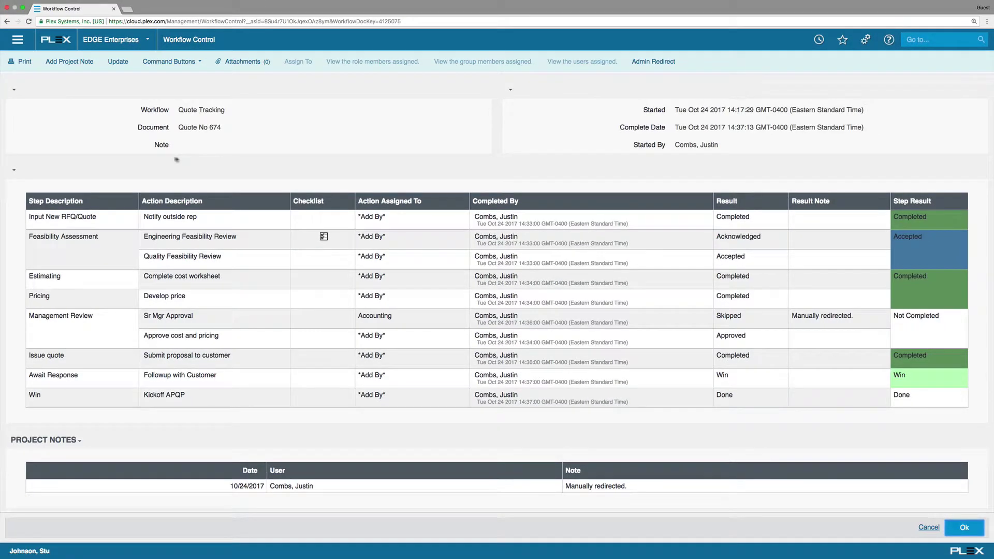
{"action": "left_click", "coordinate": [65, 201]}
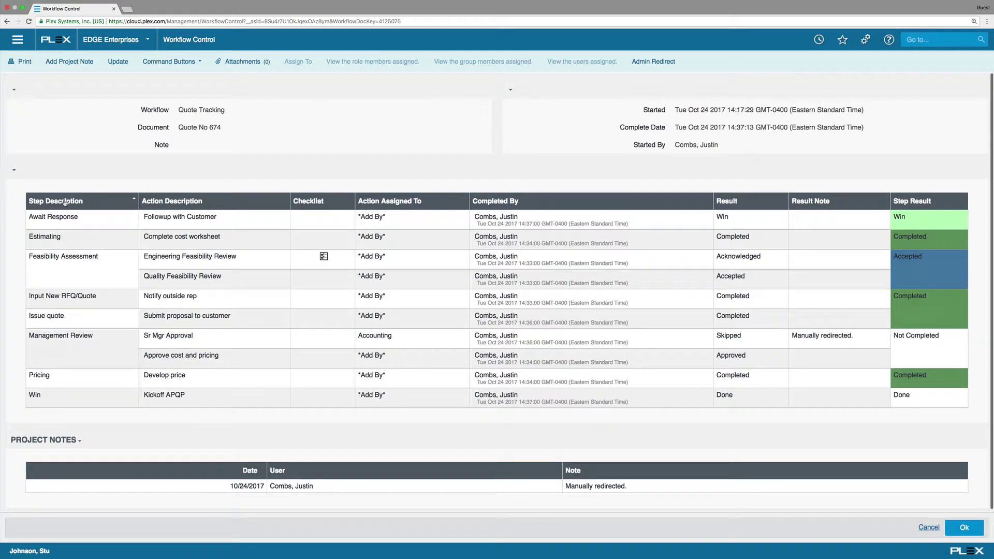
{"action": "left_click", "coordinate": [66, 201]}
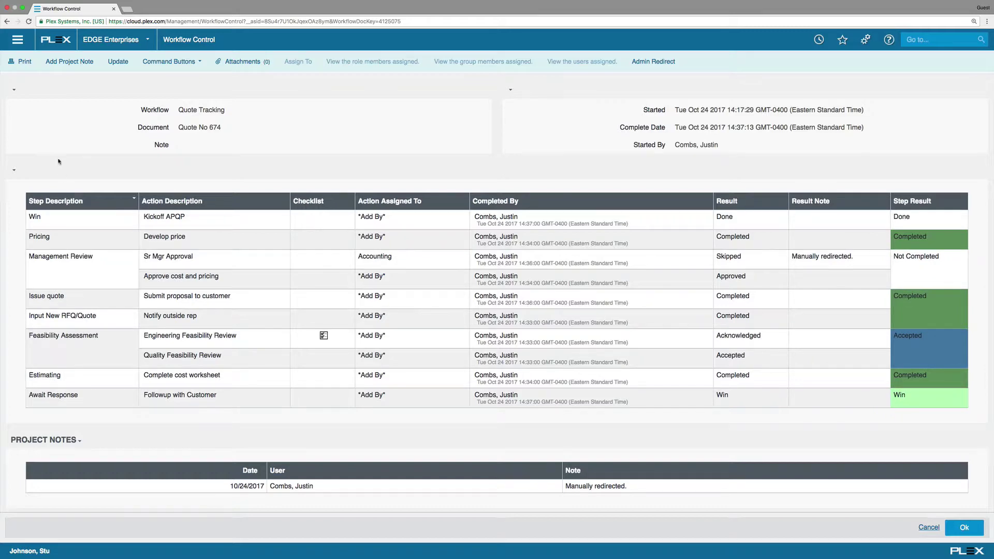
Step: Return to the Ford quote and review its customer, RFQ and quote sections
{"action": "left_click", "coordinate": [6, 21]}
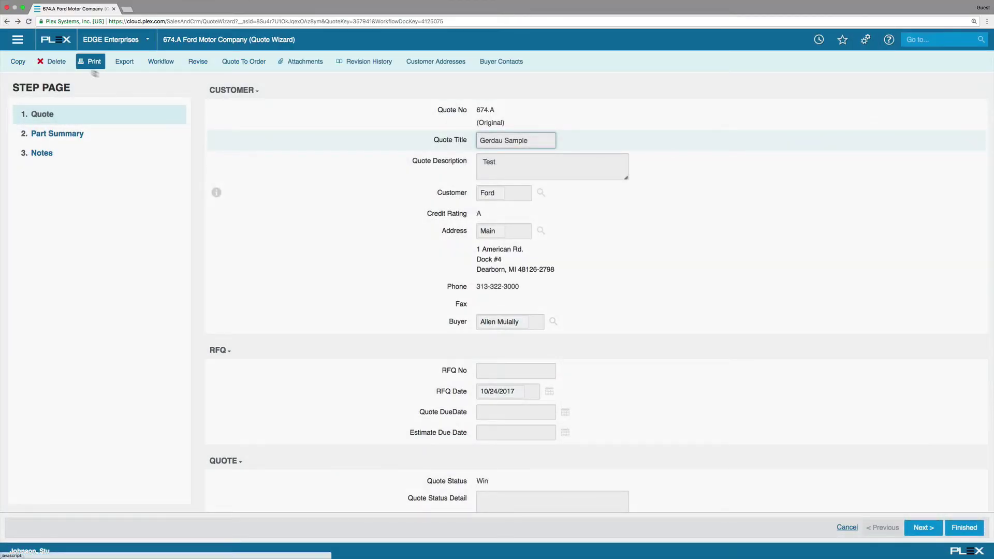
{"action": "scroll", "coordinate": [278, 172], "scroll_direction": "down", "scroll_amount": 5}
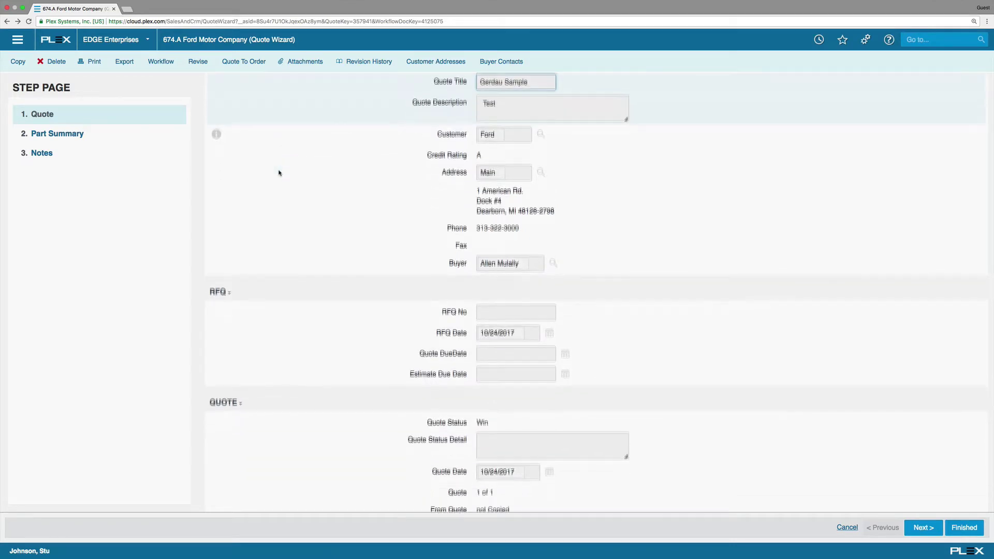
{"action": "scroll", "coordinate": [278, 172], "scroll_direction": "down", "scroll_amount": 3}
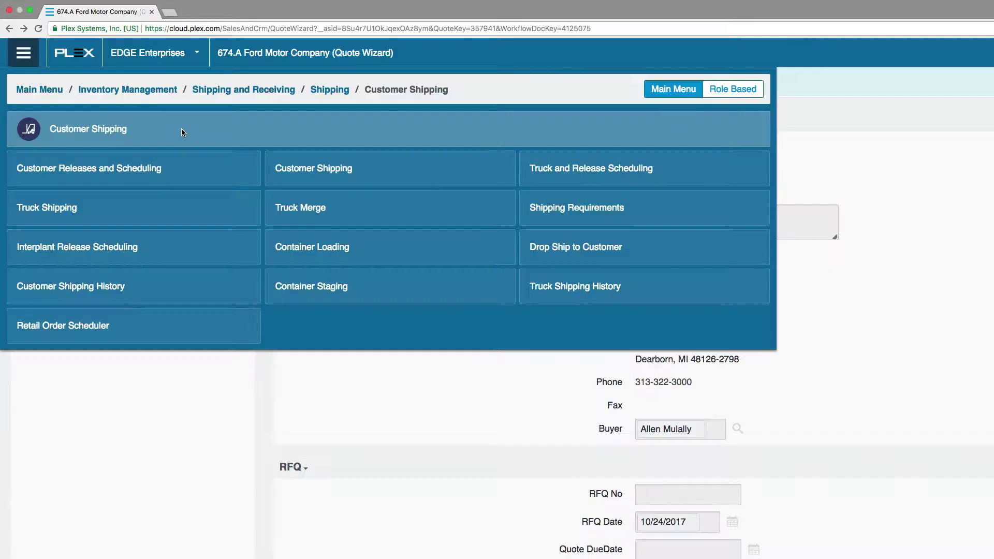
Step: Open Customer Shipping and search for shipper number 01249
{"action": "left_click", "coordinate": [307, 170]}
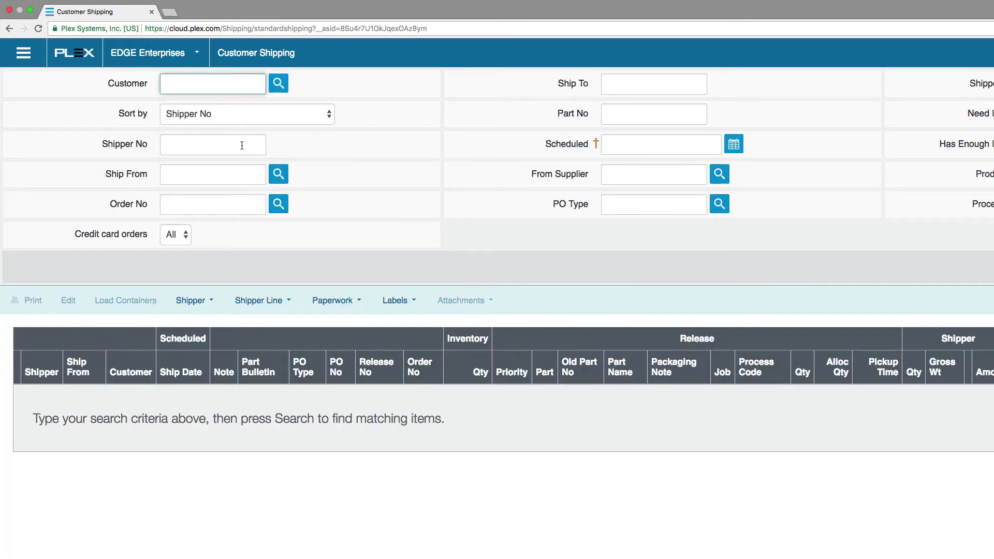
{"action": "left_click", "coordinate": [242, 145]}
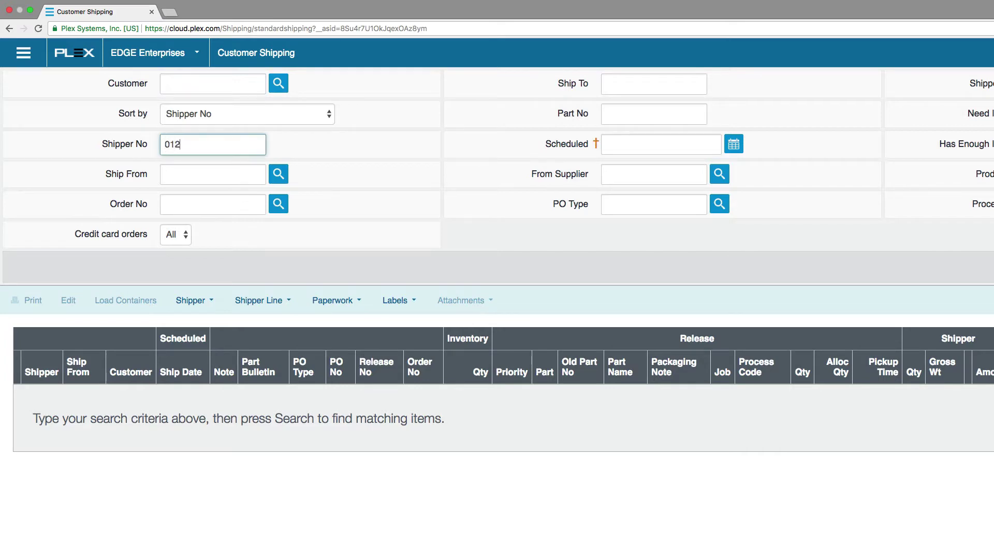
{"action": "key", "text": "Return"}
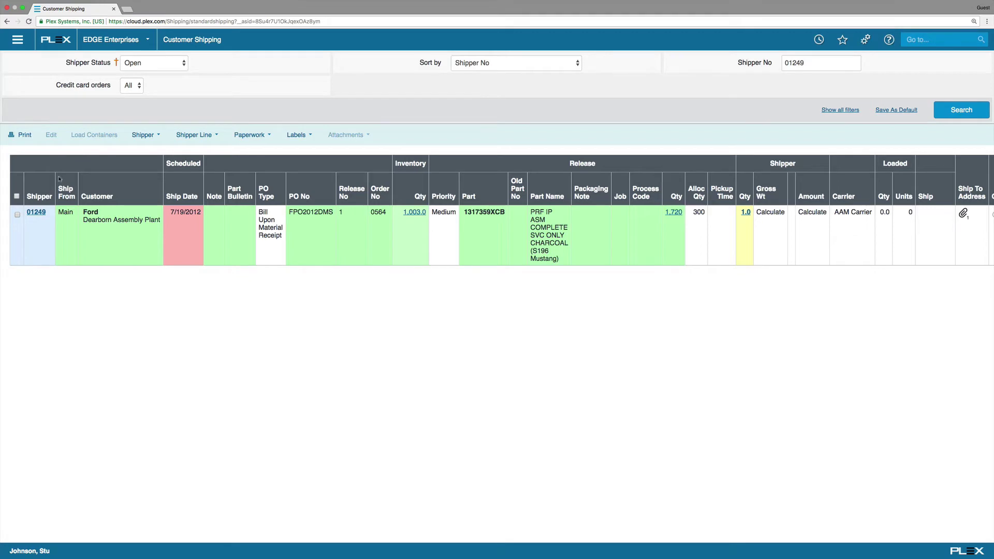
Step: Open the Ford shipper's details and bring up the print preview for all of its container labels
{"action": "left_click", "coordinate": [40, 213]}
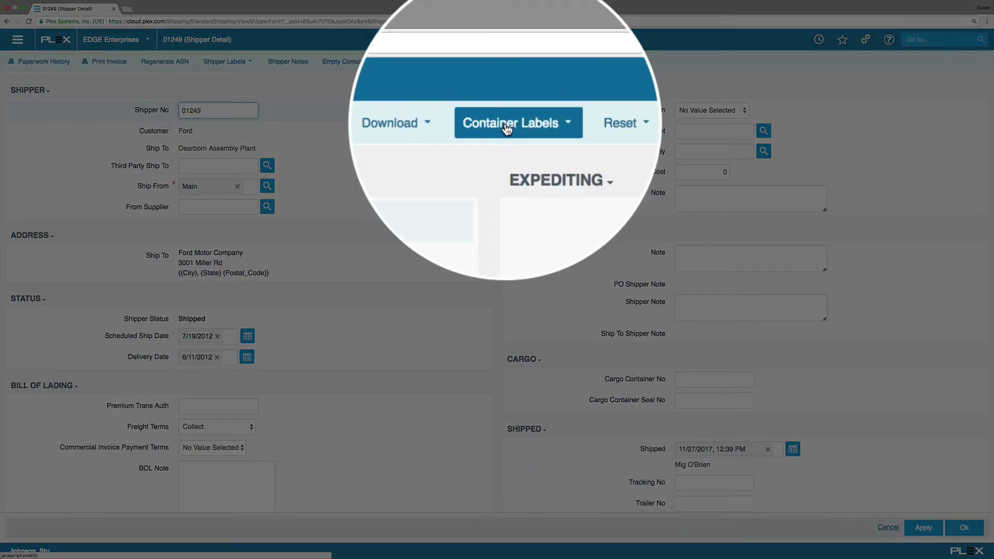
{"action": "left_click", "coordinate": [505, 62]}
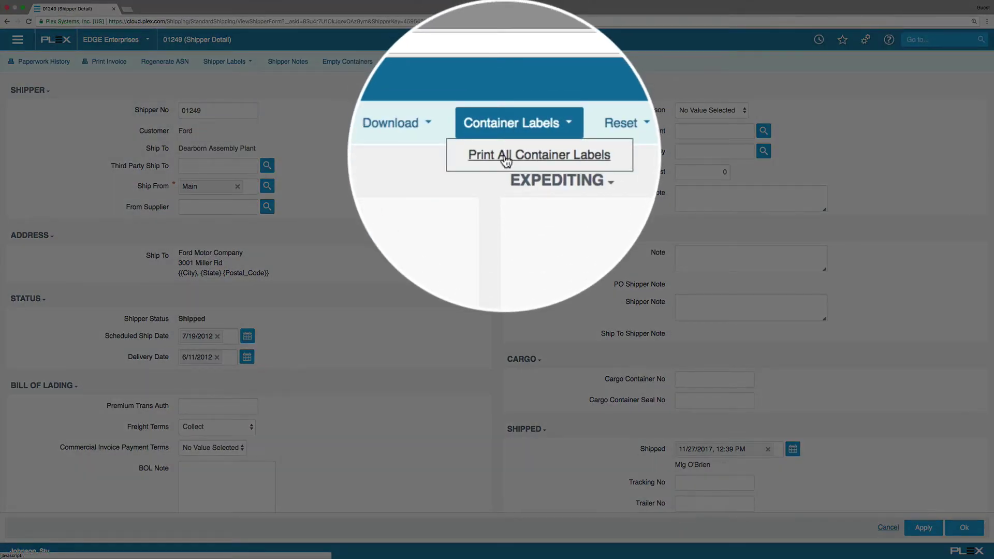
{"action": "left_click", "coordinate": [504, 79]}
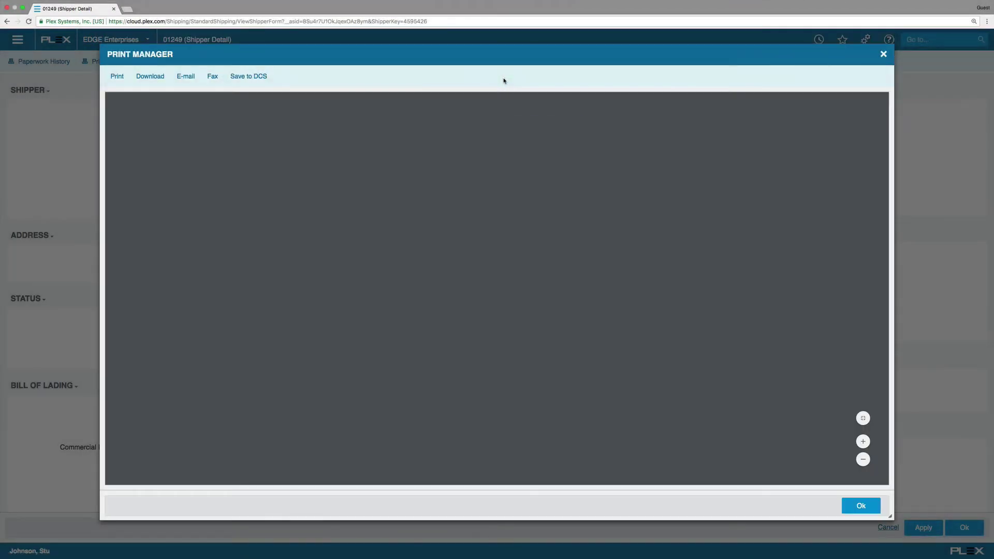